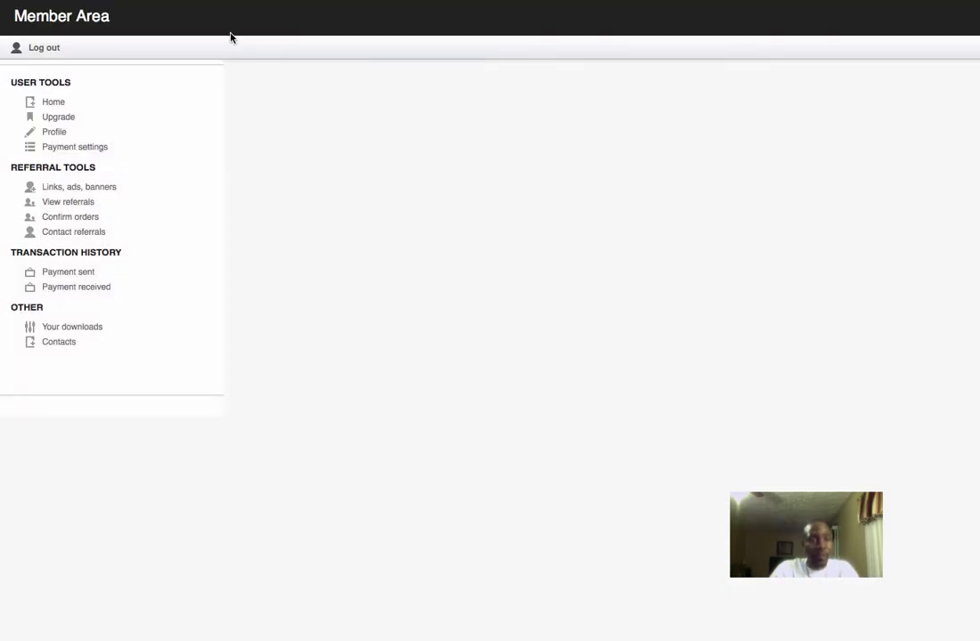
# Open the Upgrade page offering membership level 4 for $20
pyautogui.click(59, 118)
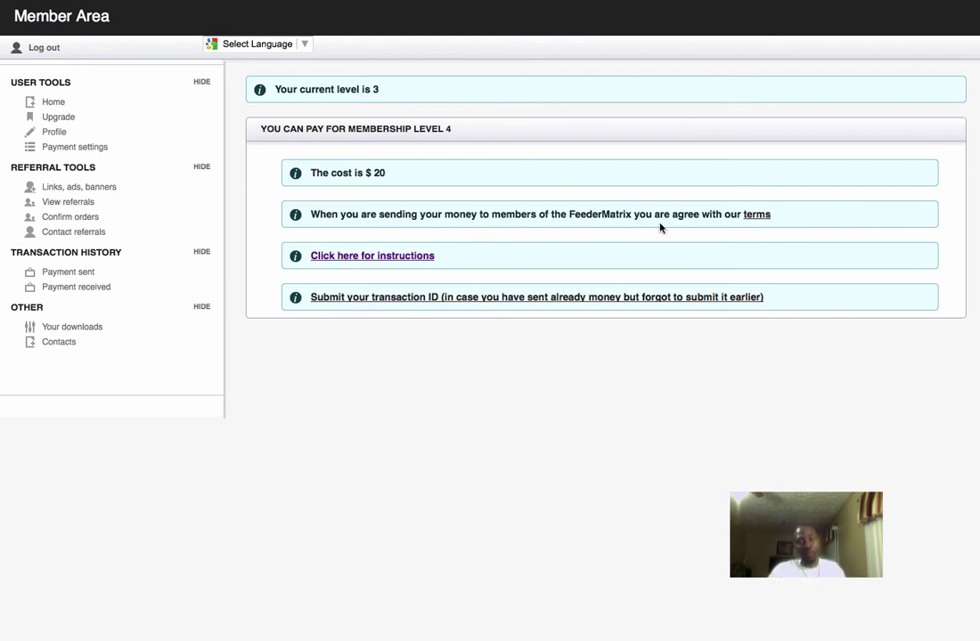
# Open the level-4 payment instructions and scroll to Step 1, Pay using Paypal
pyautogui.click(348, 257)
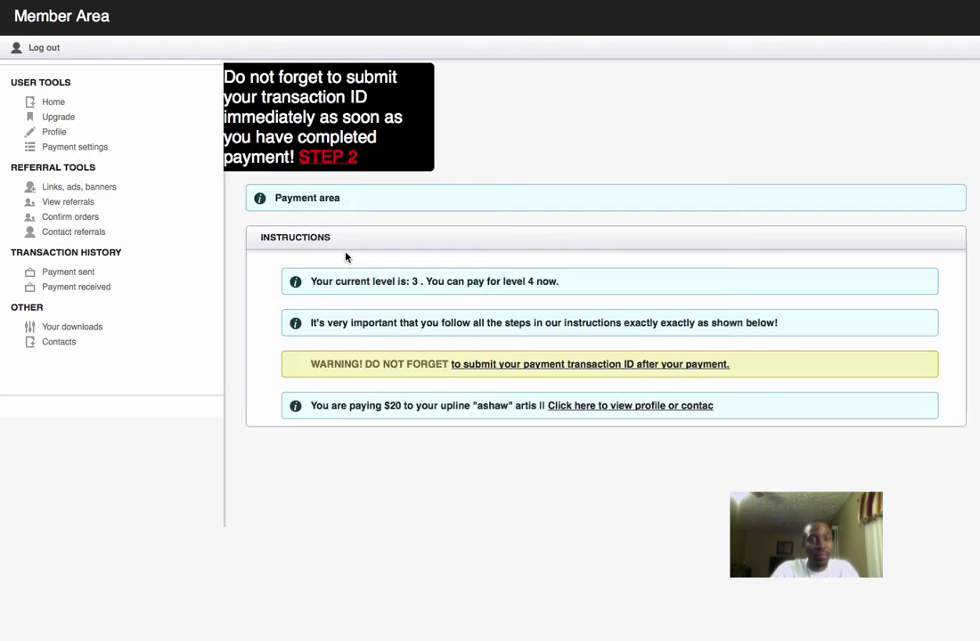
pyautogui.scroll(-2, 395, 345)
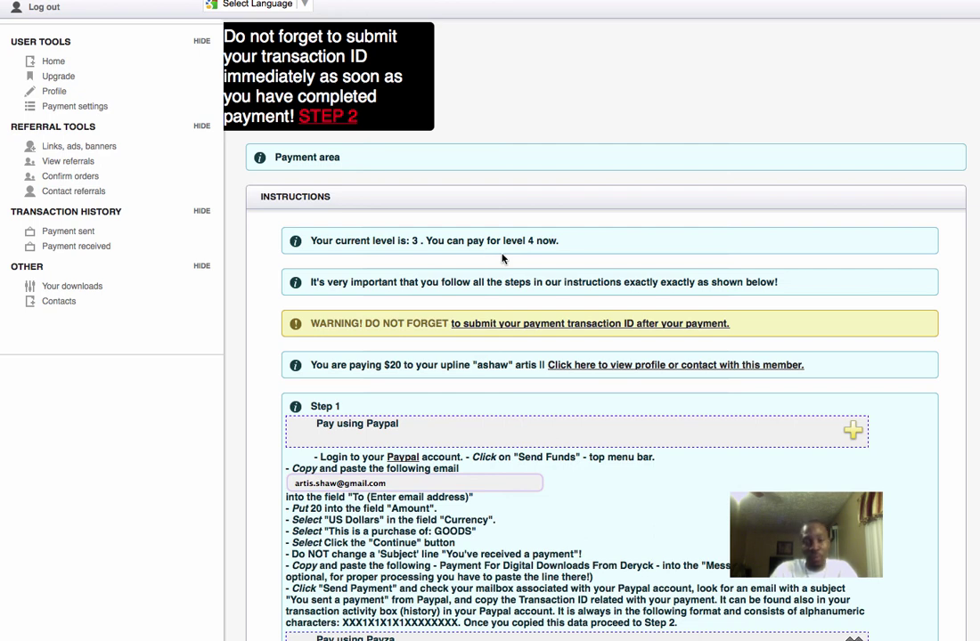
pyautogui.scroll(-1, 502, 260)
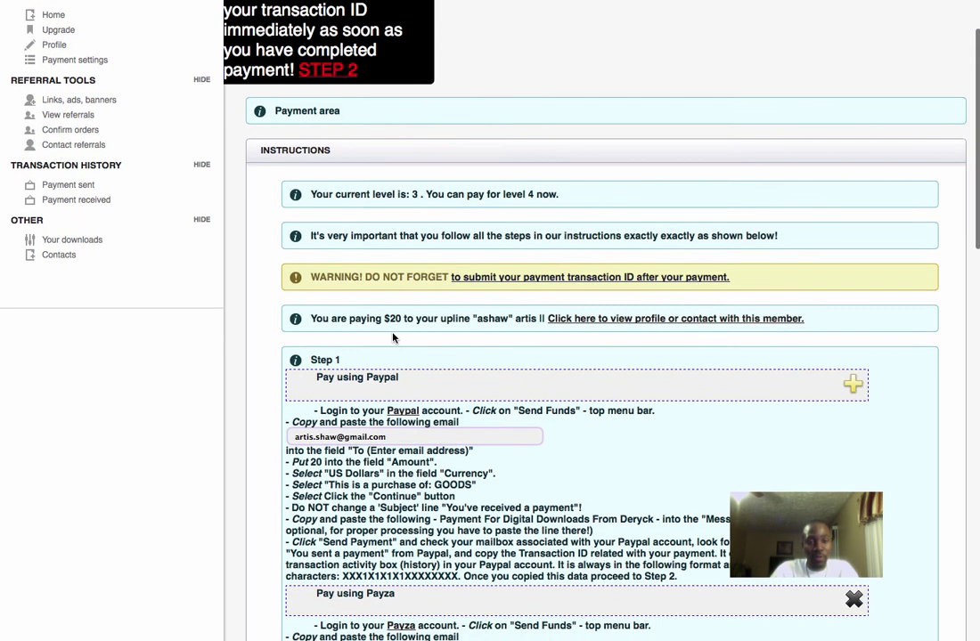
pyautogui.scroll(-3, 393, 336)
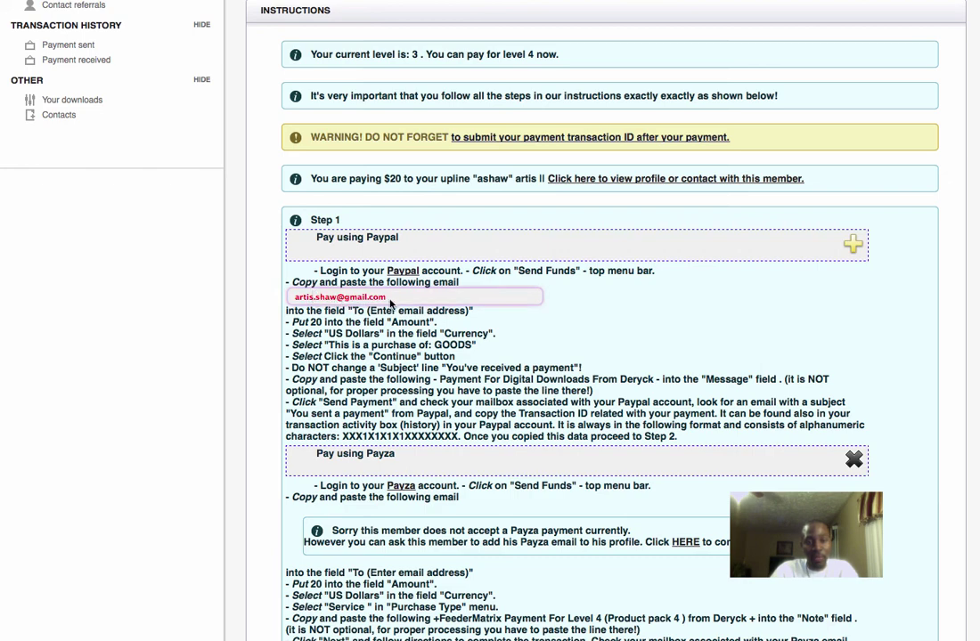
pyautogui.scroll(-2, 383, 294)
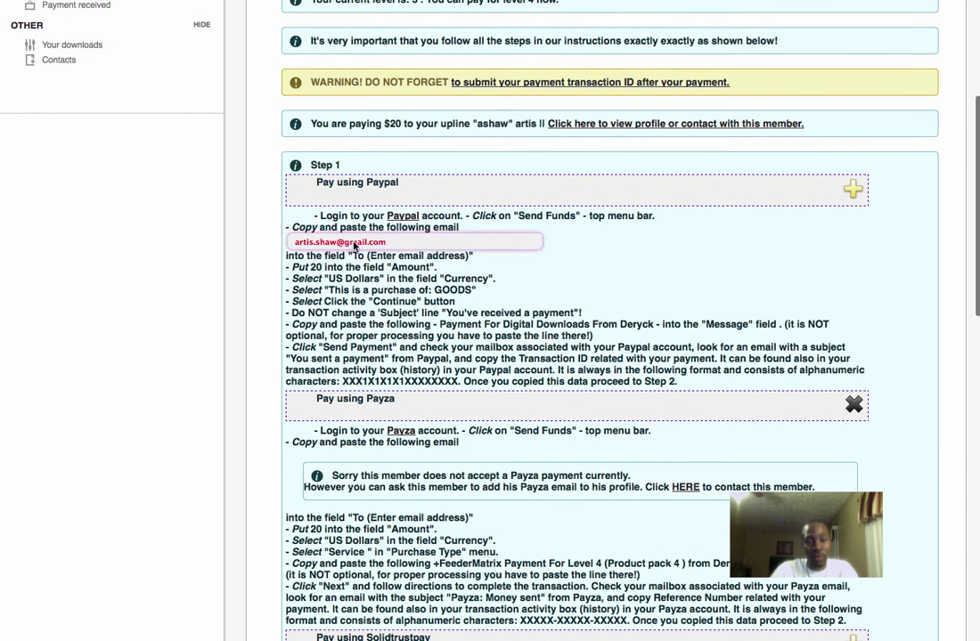
pyautogui.scroll(-1, 347, 228)
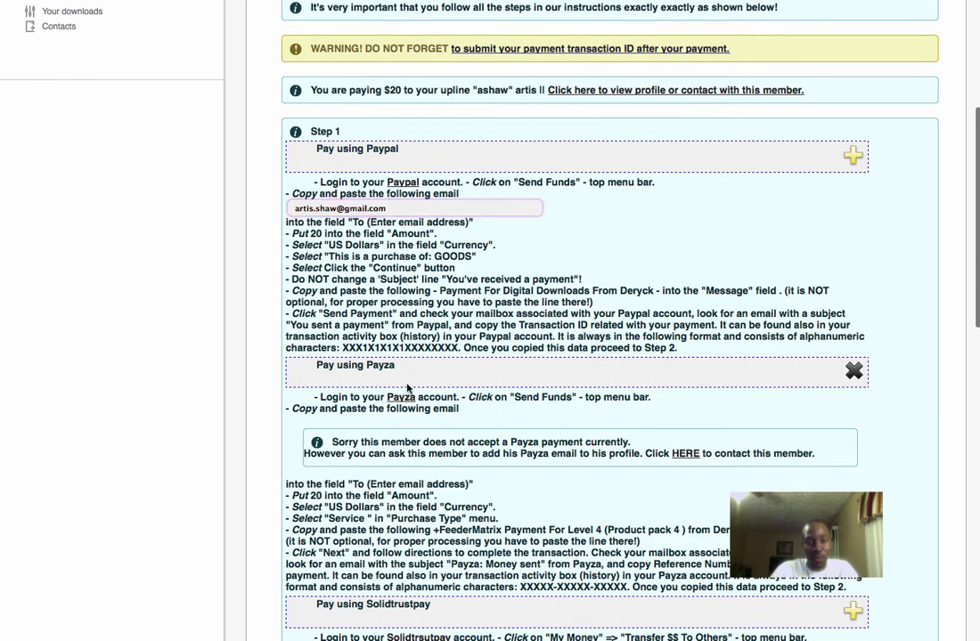
pyautogui.scroll(-1, 410, 392)
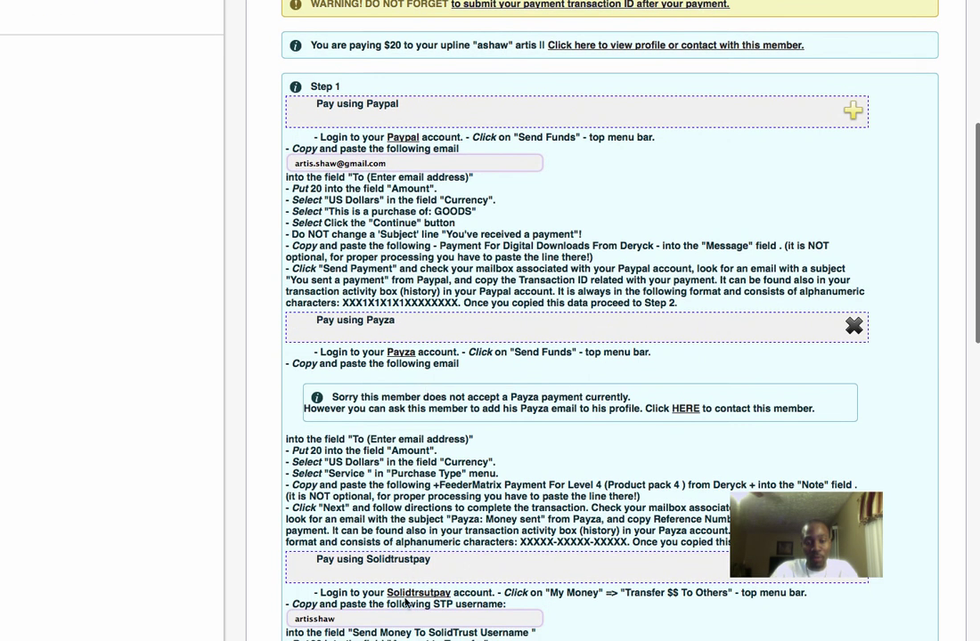
pyautogui.scroll(1, 414, 465)
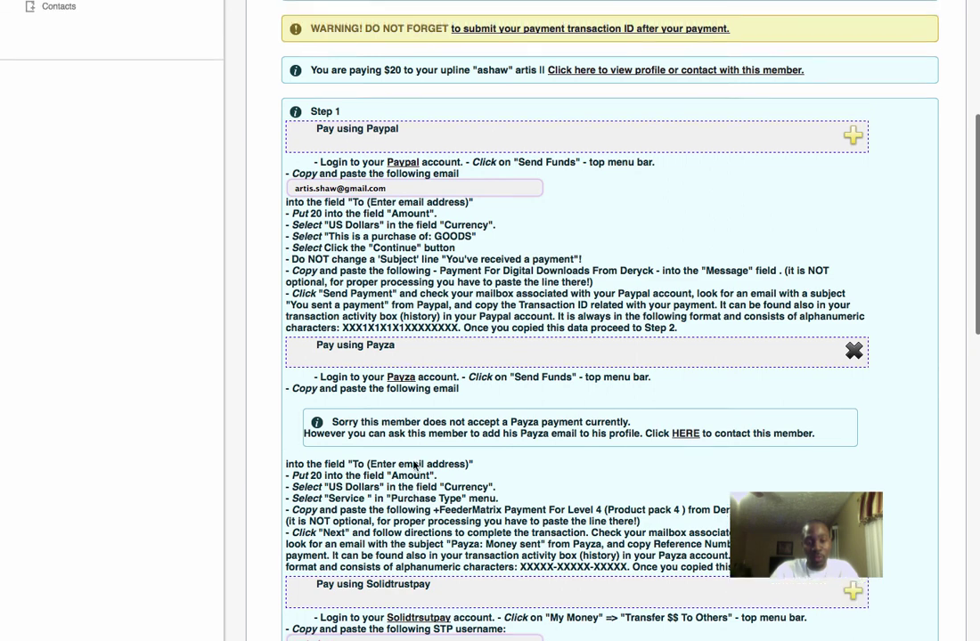
pyautogui.scroll(1, 414, 465)
# Select the upline's full PayPal email address in the Step 1 instructions
pyautogui.click(383, 211)
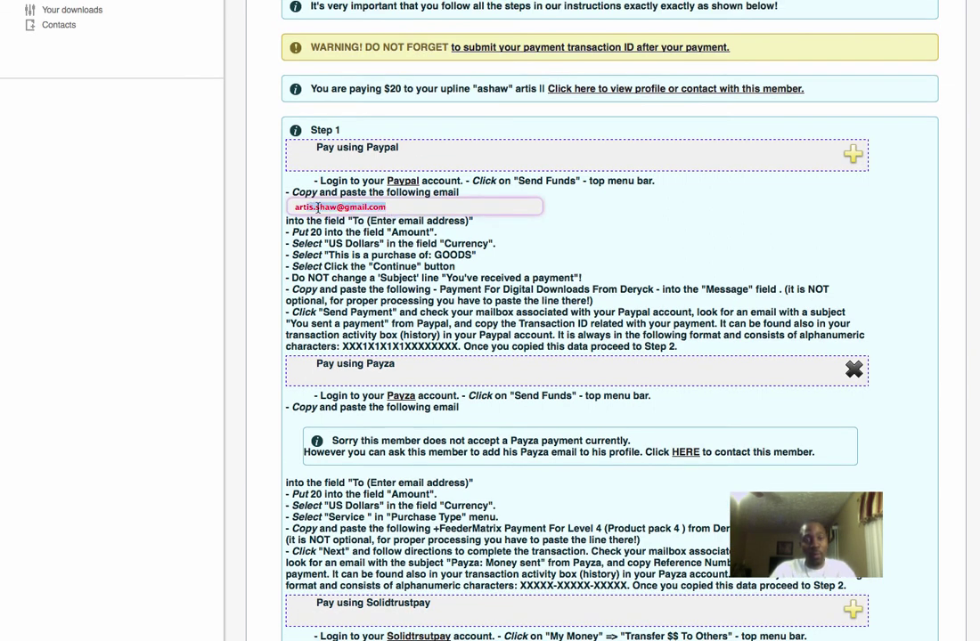
pyautogui.click(390, 209)
pyautogui.scroll(-1, 389, 209)
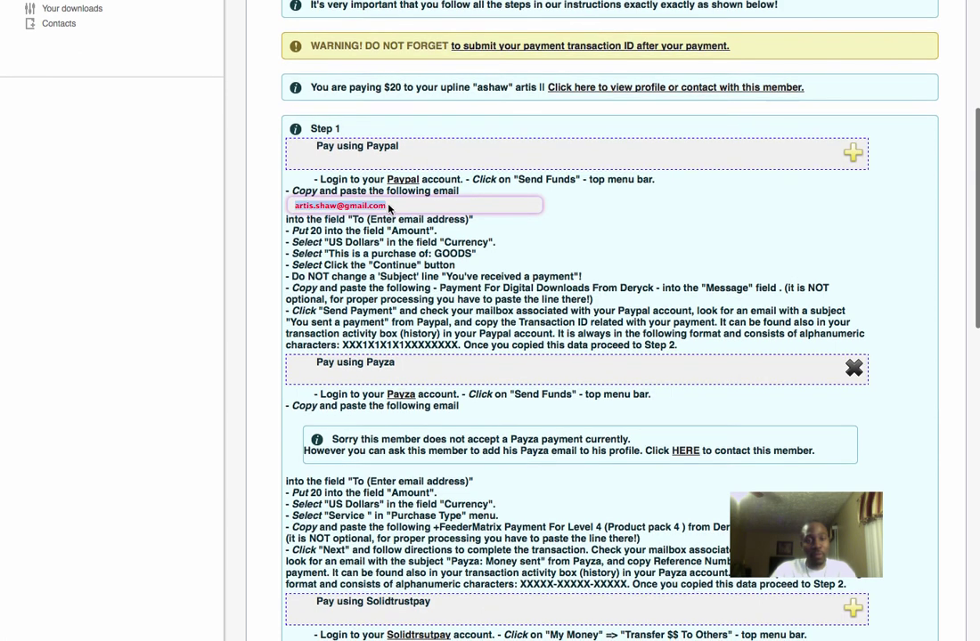
# Copy the selected upline email address to the clipboard, then clear the selection
pyautogui.rightClick(388, 208)
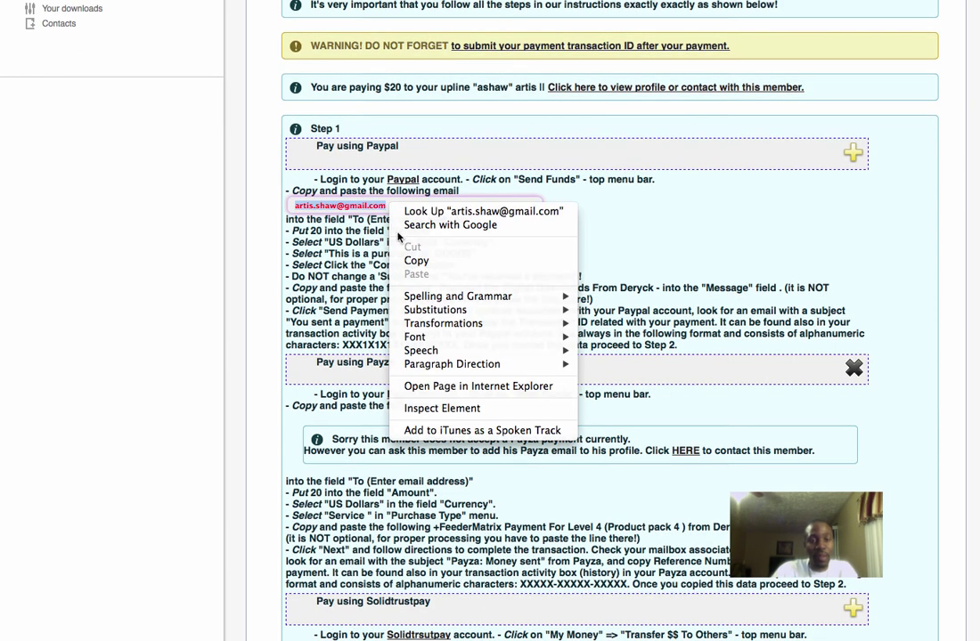
pyautogui.click(419, 261)
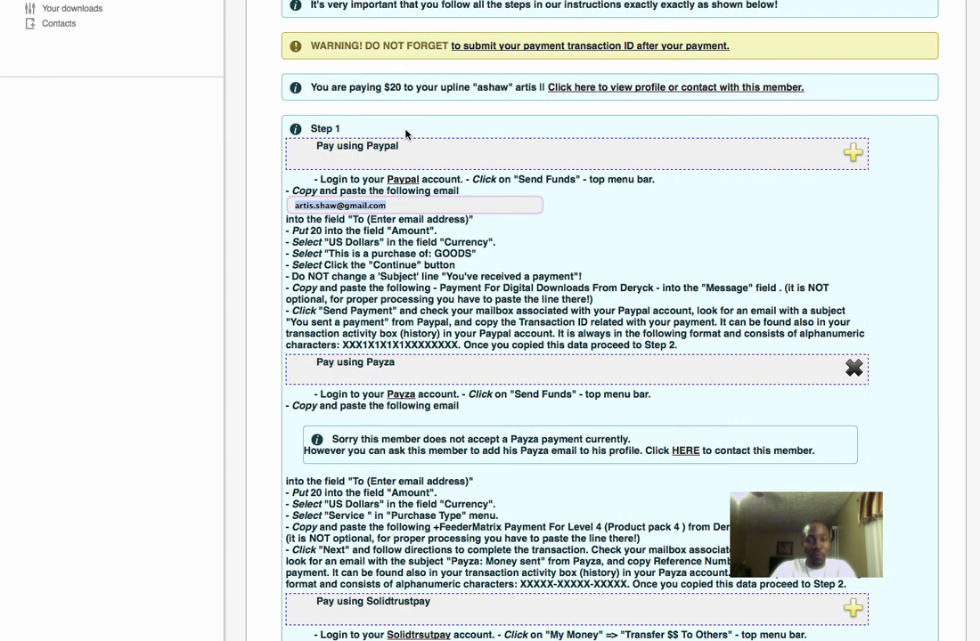
pyautogui.click(306, 224)
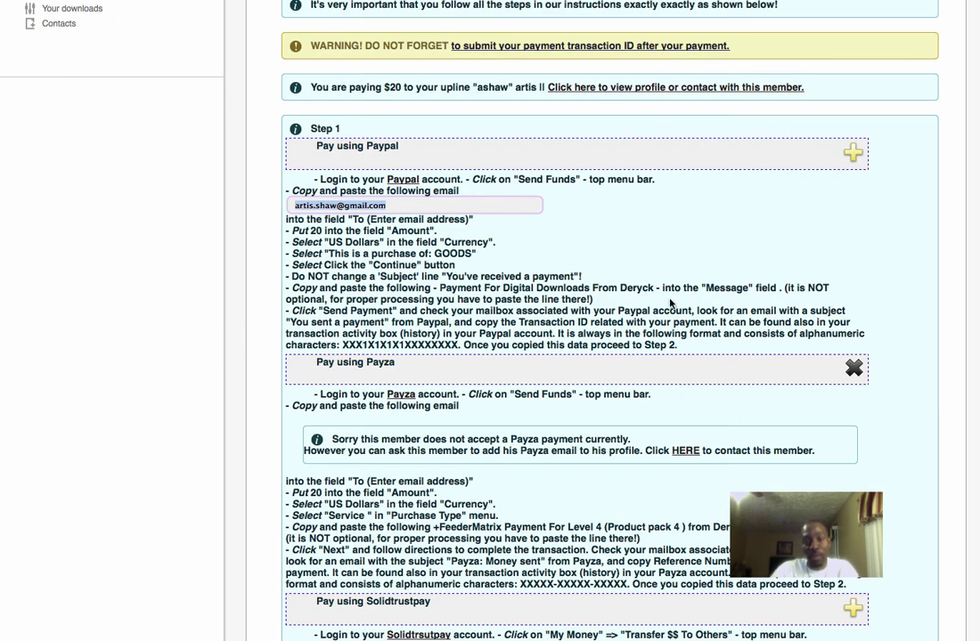
# In PayPal Send Money, paste the upline's email as recipient and enter 20.00 USD
pyautogui.click(443, 206)
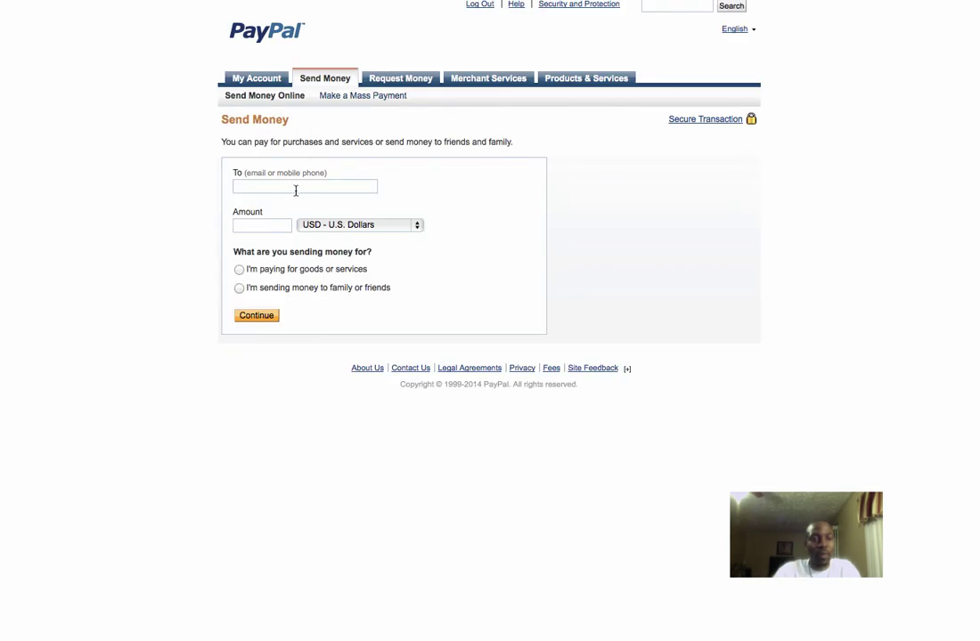
pyautogui.click(296, 187)
pyautogui.rightClick(296, 188)
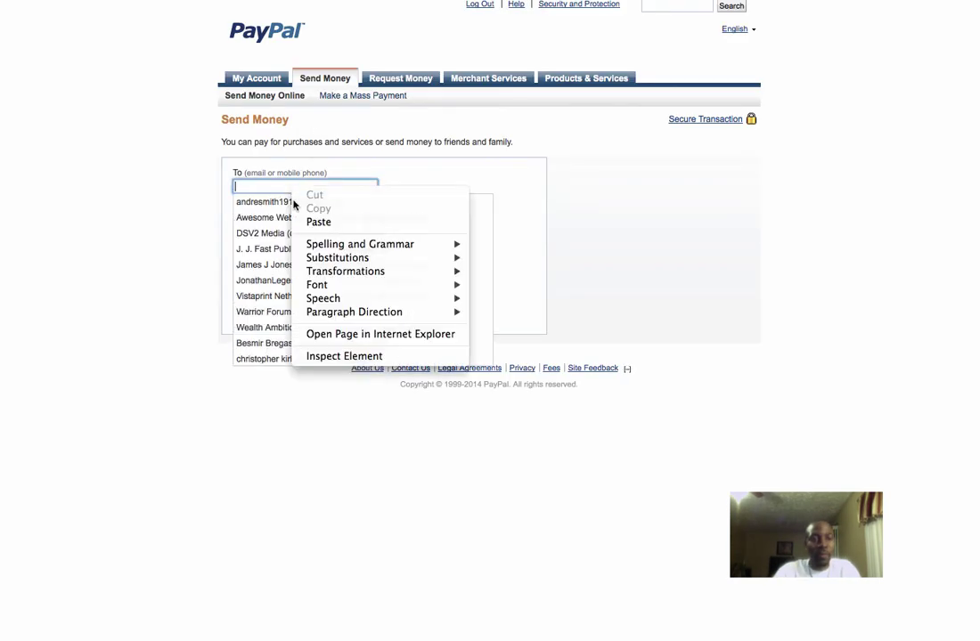
pyautogui.click(318, 223)
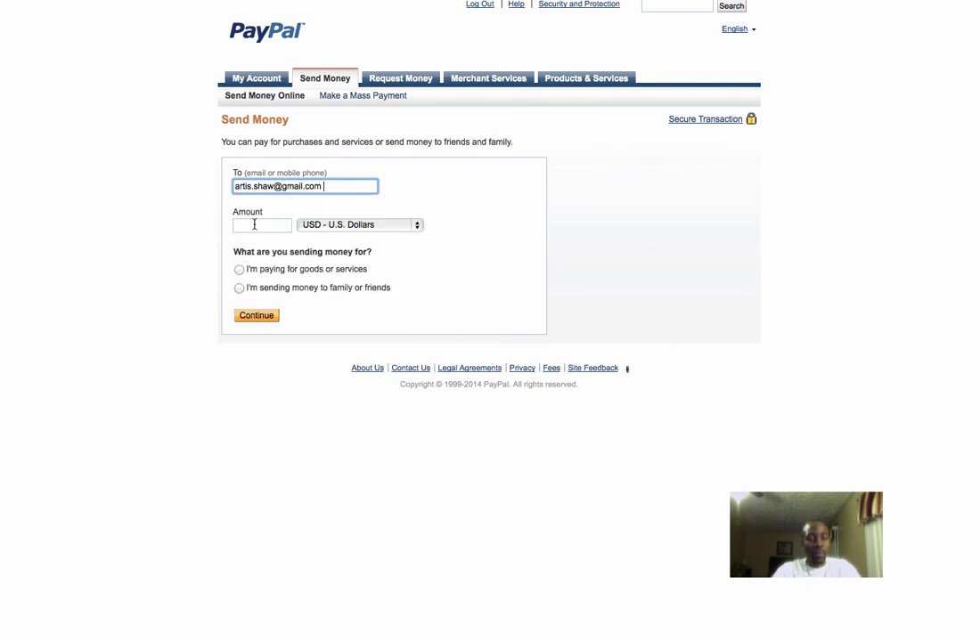
pyautogui.click(254, 225)
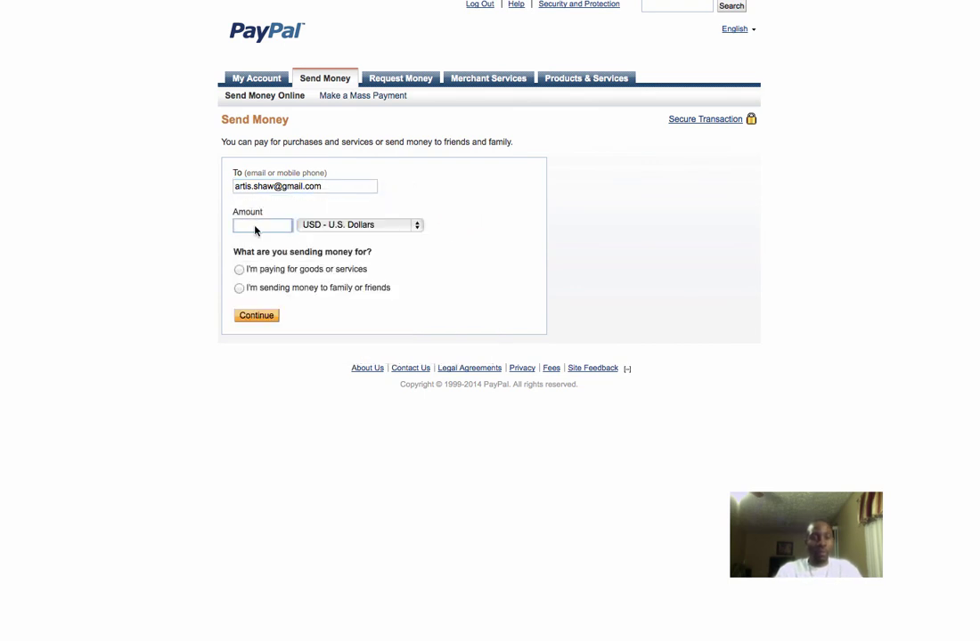
pyautogui.write('20')
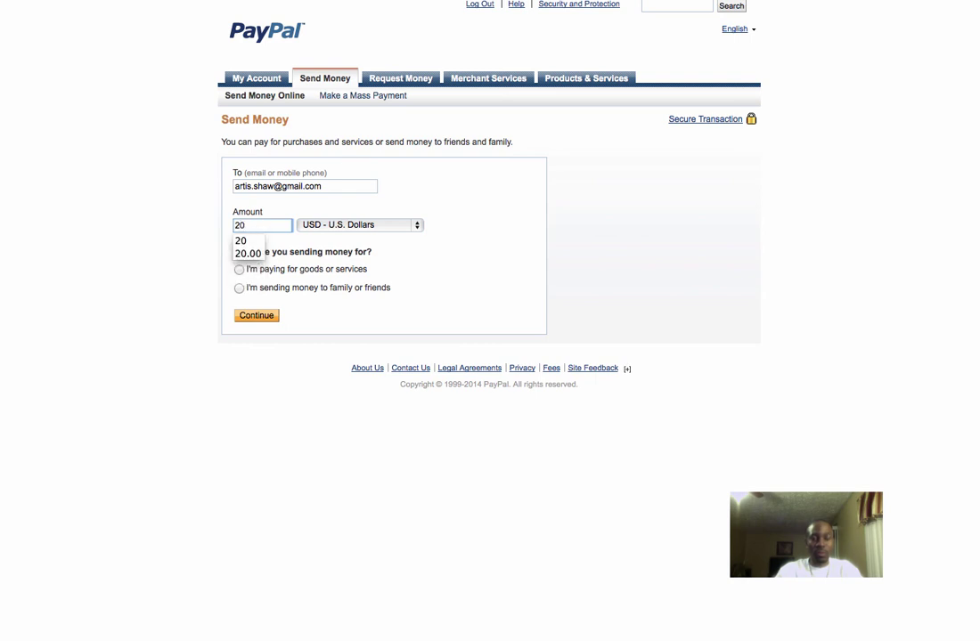
pyautogui.write('.00')
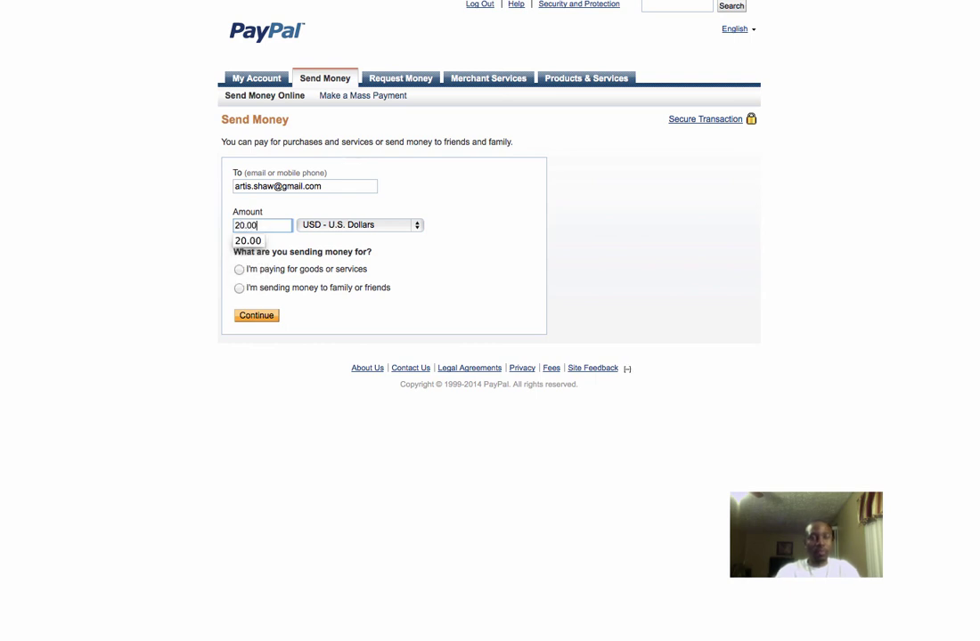
pyautogui.click(447, 207)
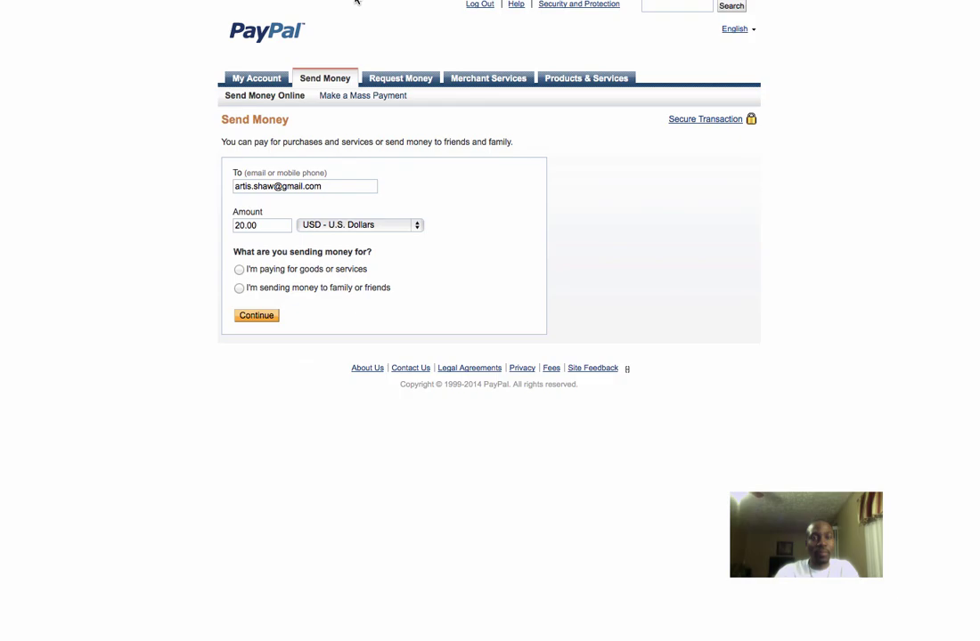
pyautogui.hotkey('ctrl', 'Tab')
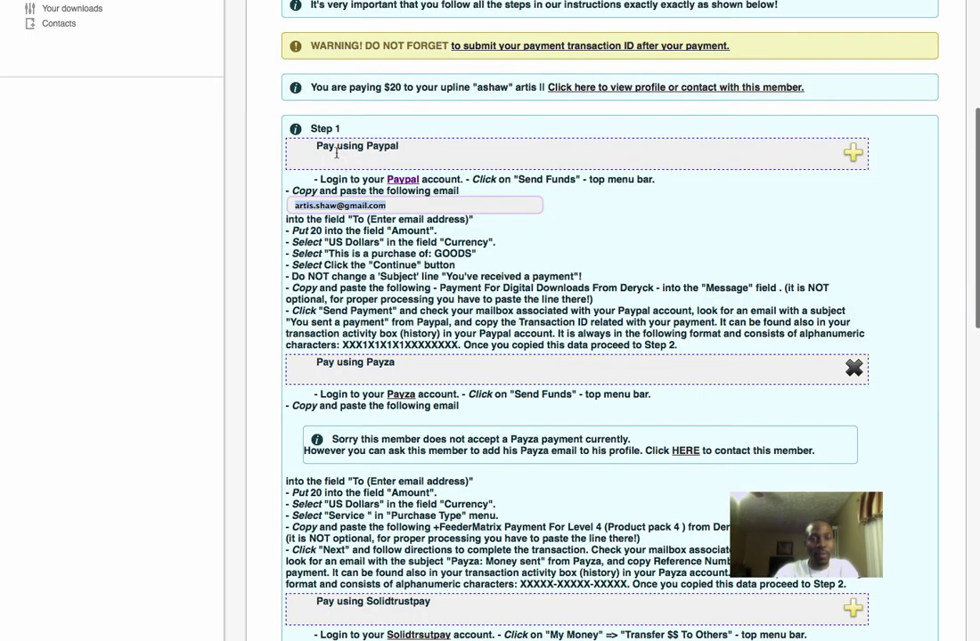
# Look over the Step 1 PayPal instructions, then return to the PayPal Send Money form
pyautogui.scroll(3, 294, 133)
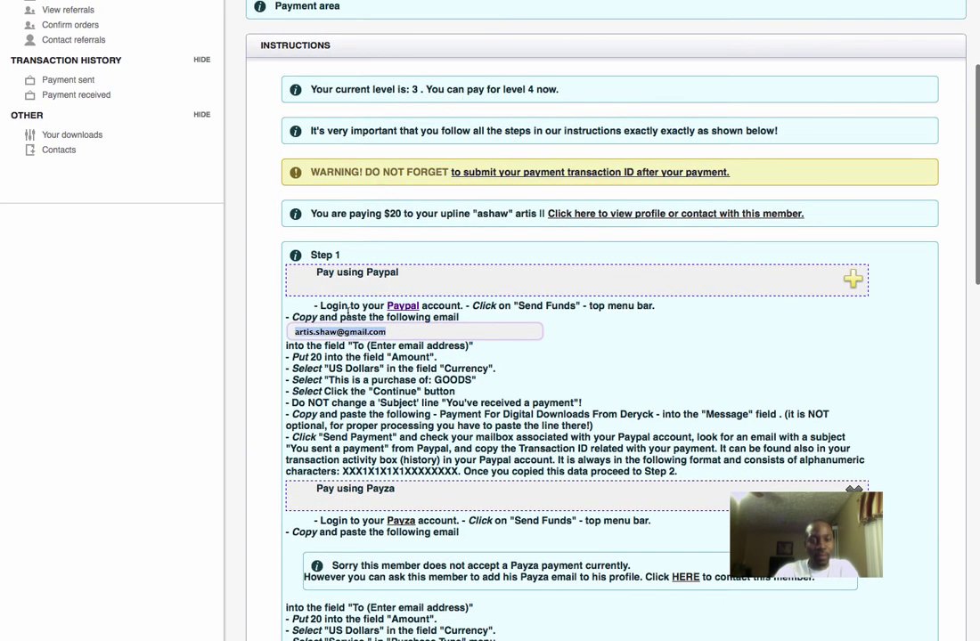
pyautogui.scroll(-1, 361, 357)
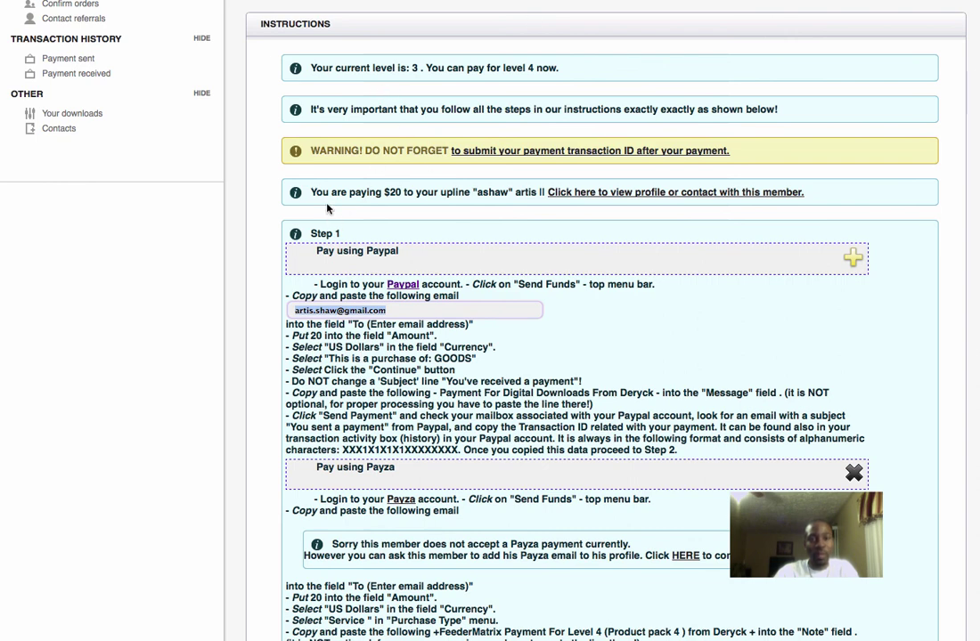
pyautogui.click(677, 2)
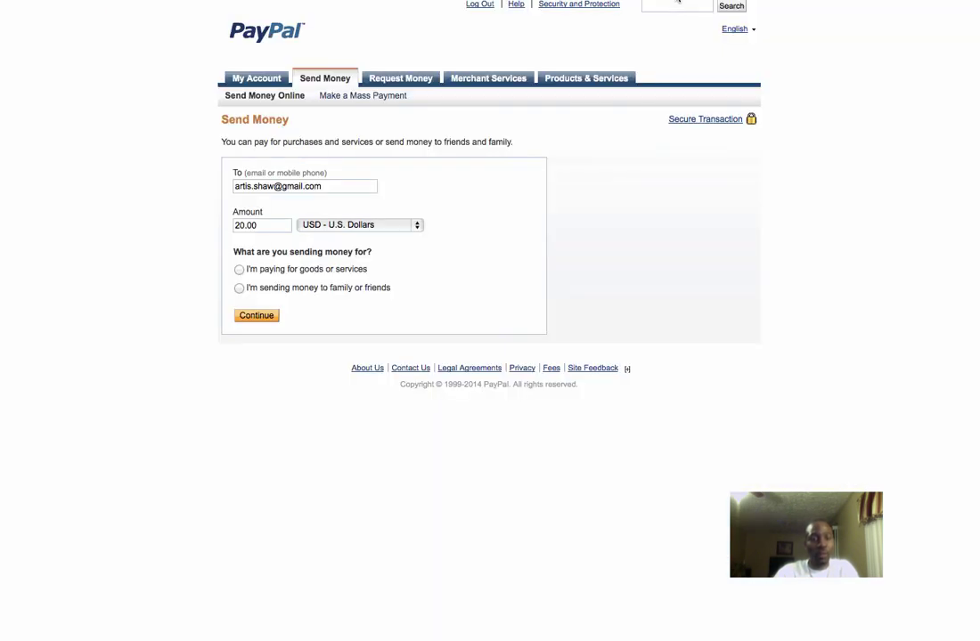
# Mark the $20.00 payment as for goods or services and continue to the review page
pyautogui.click(239, 272)
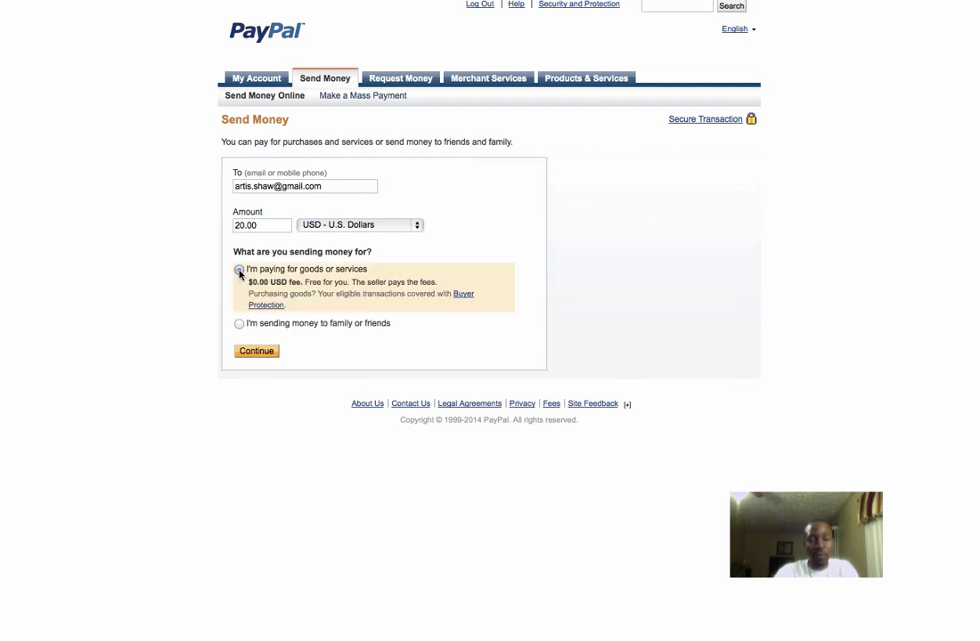
pyautogui.click(258, 352)
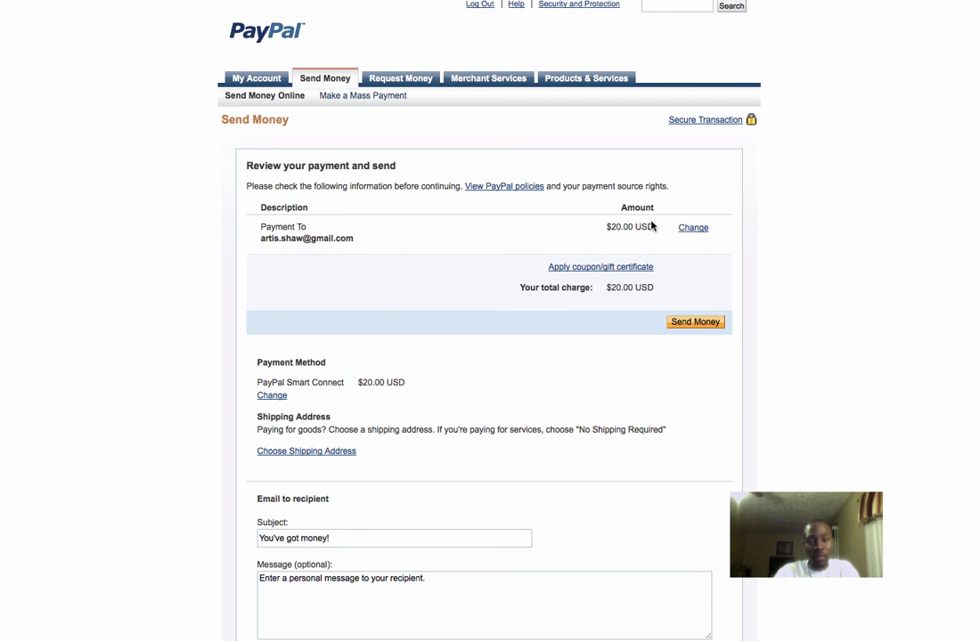
# Change the funding source from PayPal Smart Connect to PayPal Balance
pyautogui.scroll(-1, 281, 378)
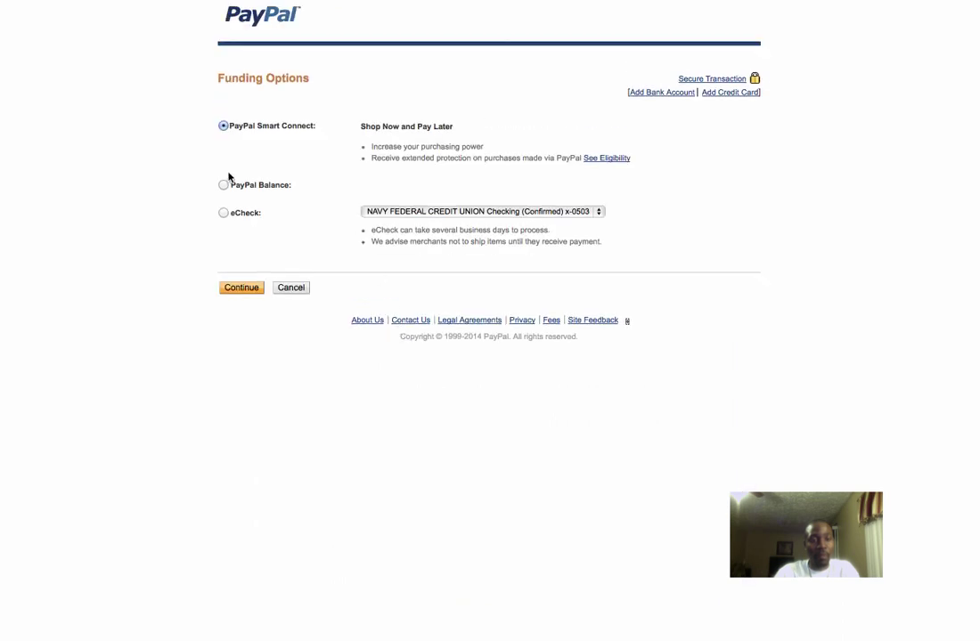
pyautogui.click(224, 186)
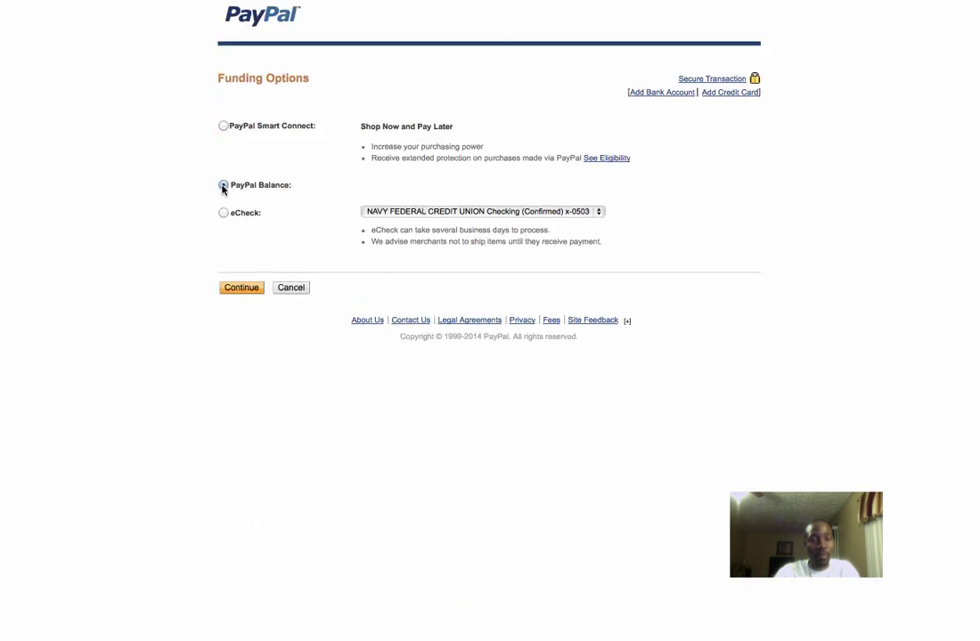
pyautogui.click(242, 288)
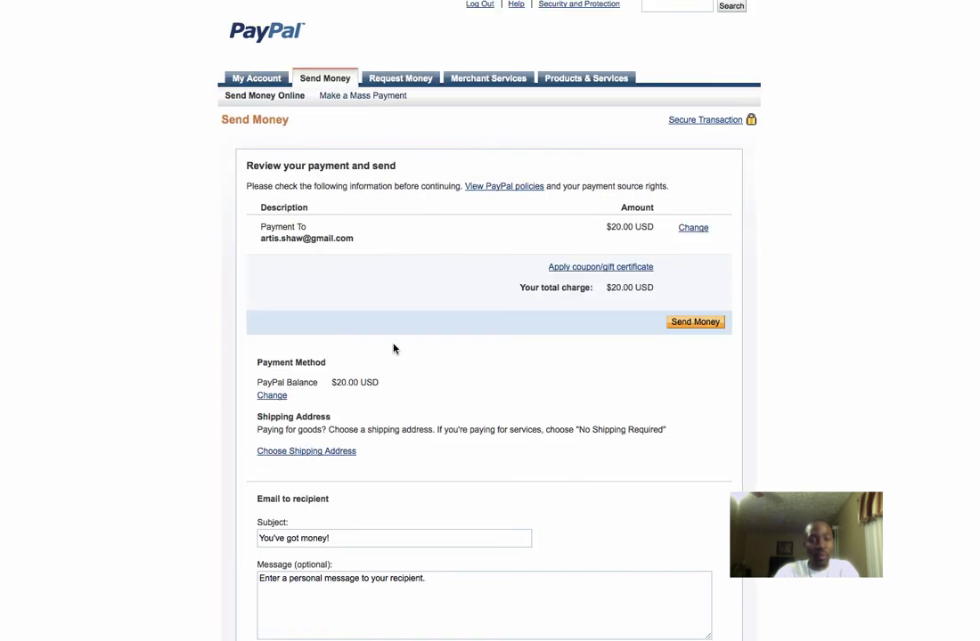
pyautogui.scroll(-3, 371, 324)
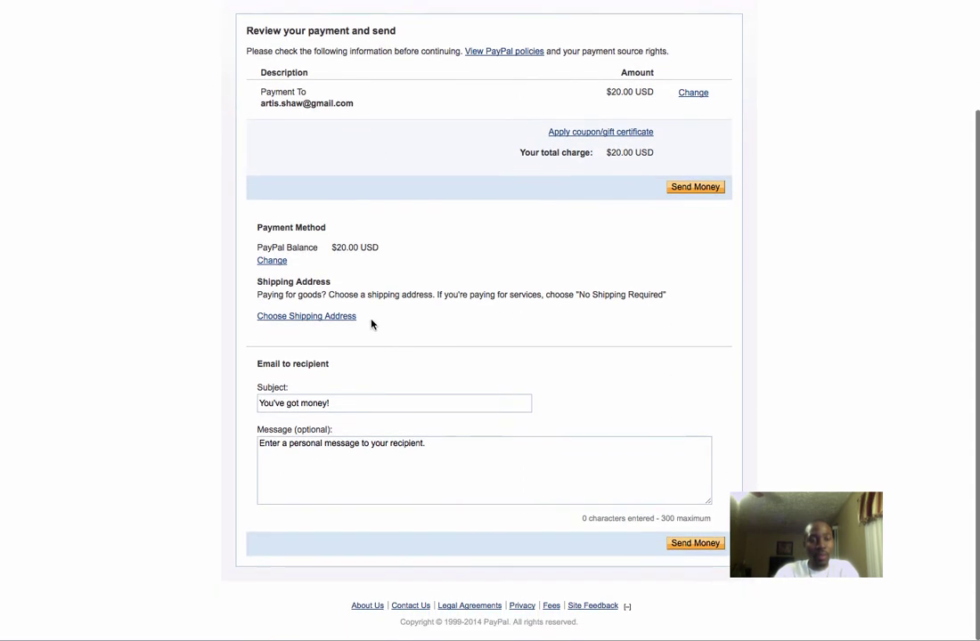
# Set the shipping option to No Shipping Required
pyautogui.click(307, 319)
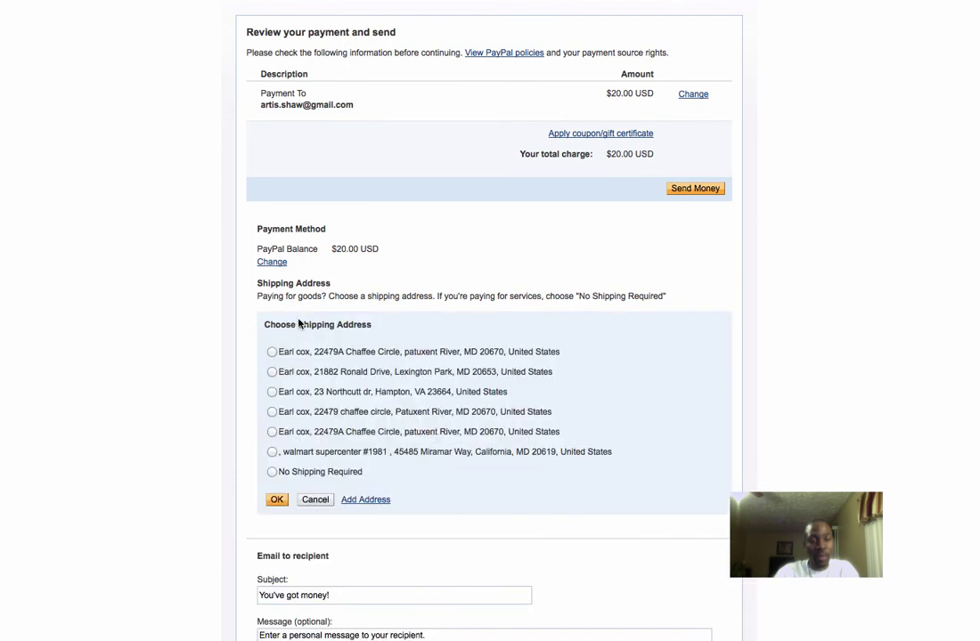
pyautogui.click(272, 473)
pyautogui.click(277, 500)
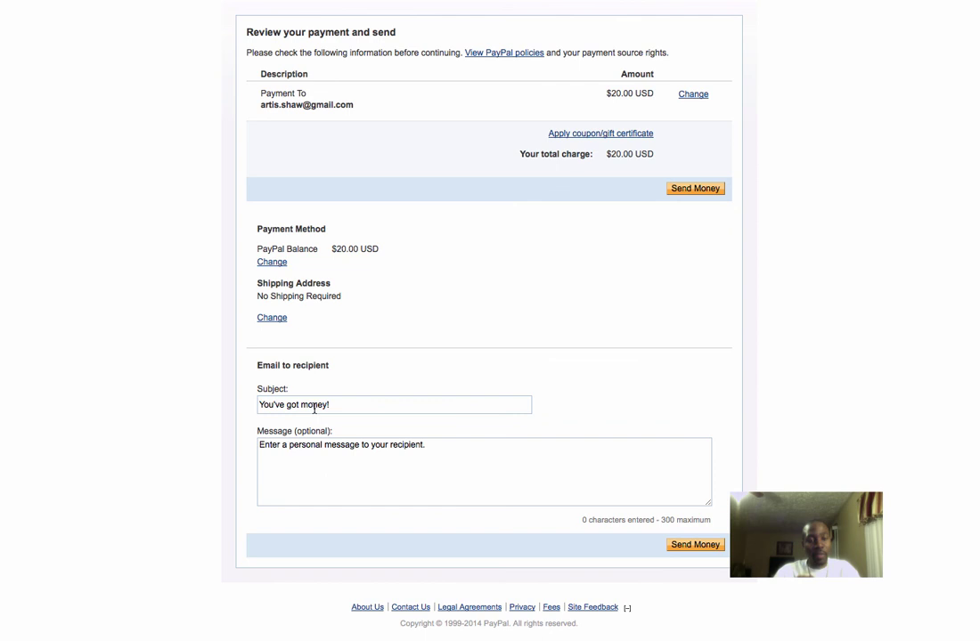
# Add the message 'Payment for digital downloads' with the sender's name, then send the $20.00 payment
pyautogui.click(308, 444)
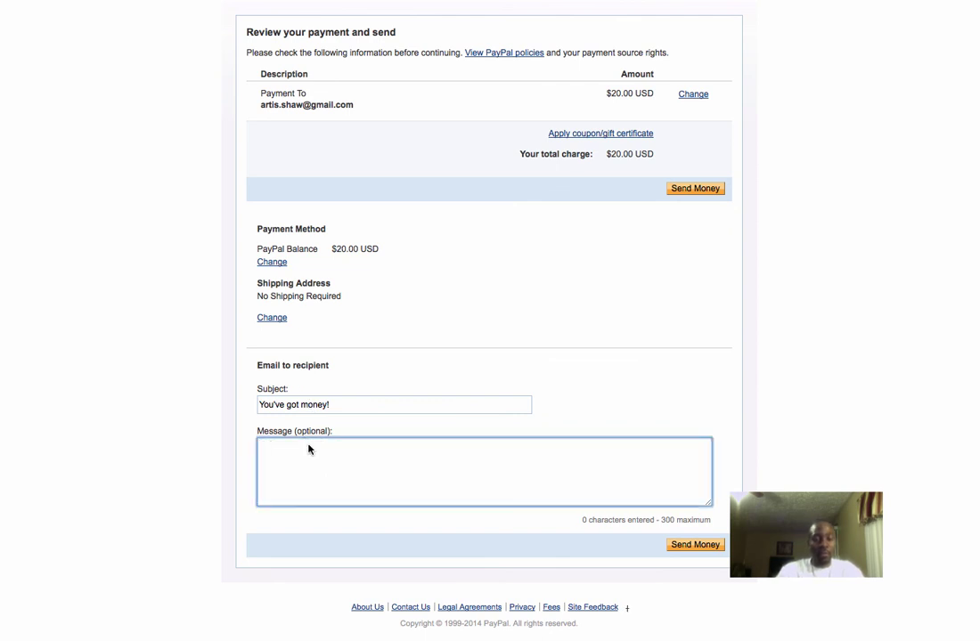
pyautogui.write('Paymen')
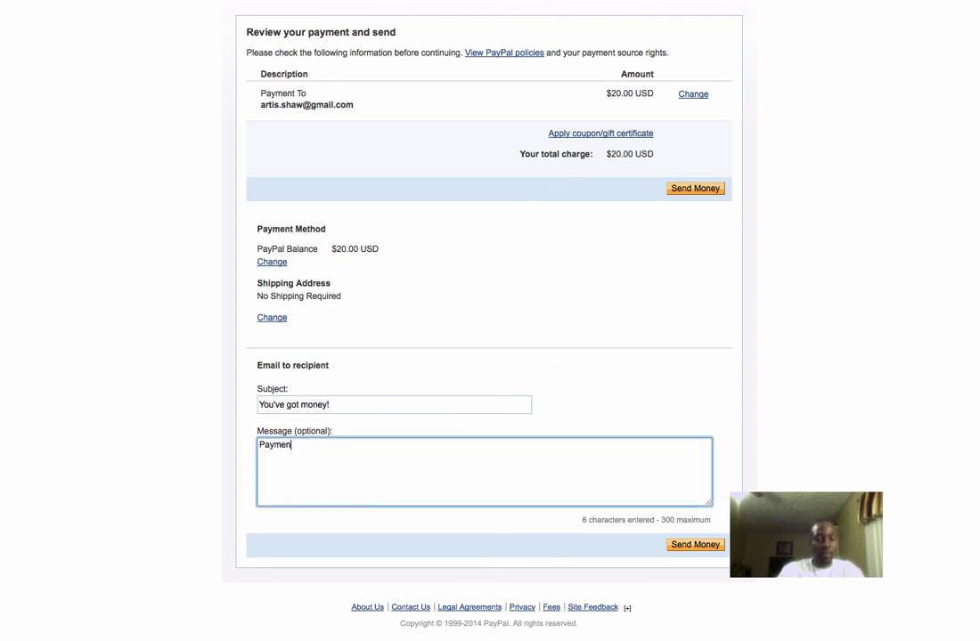
pyautogui.write('t for ')
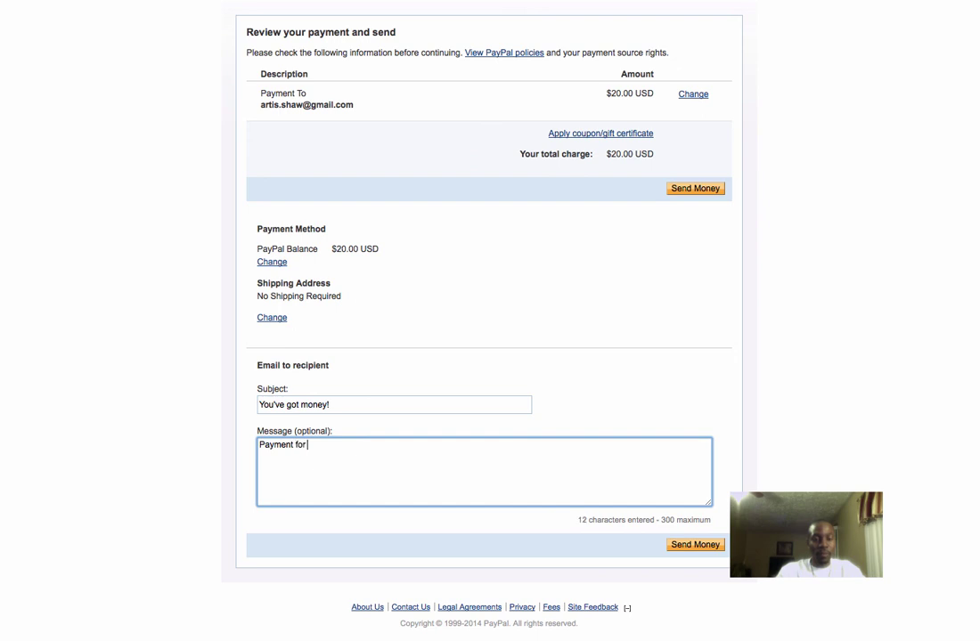
pyautogui.write('digital downl')
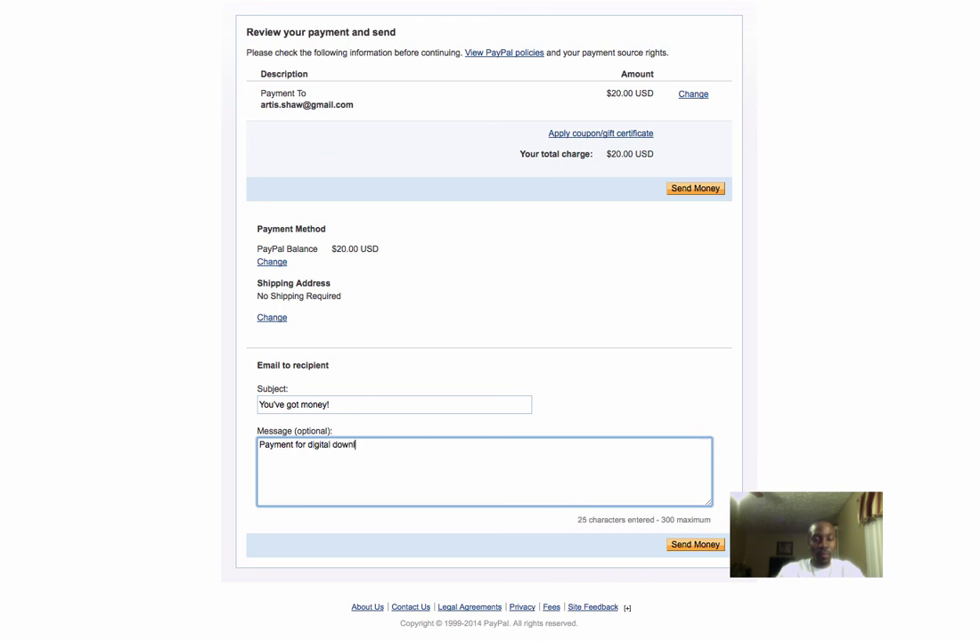
pyautogui.write('oads')
pyautogui.press('BackSpace')
pyautogui.press('BackSpace')
pyautogui.write('om Deryck')
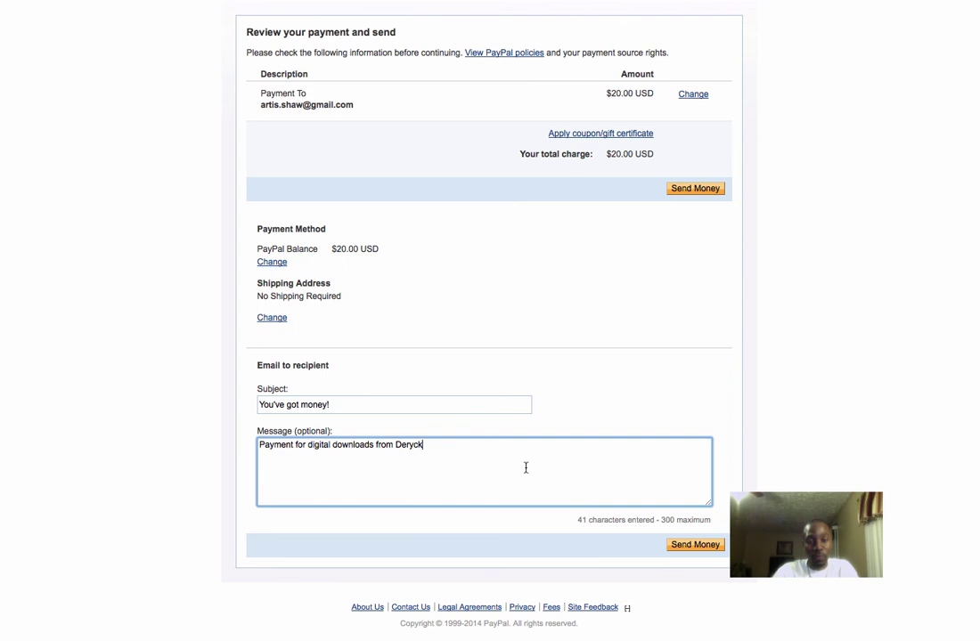
pyautogui.click(695, 548)
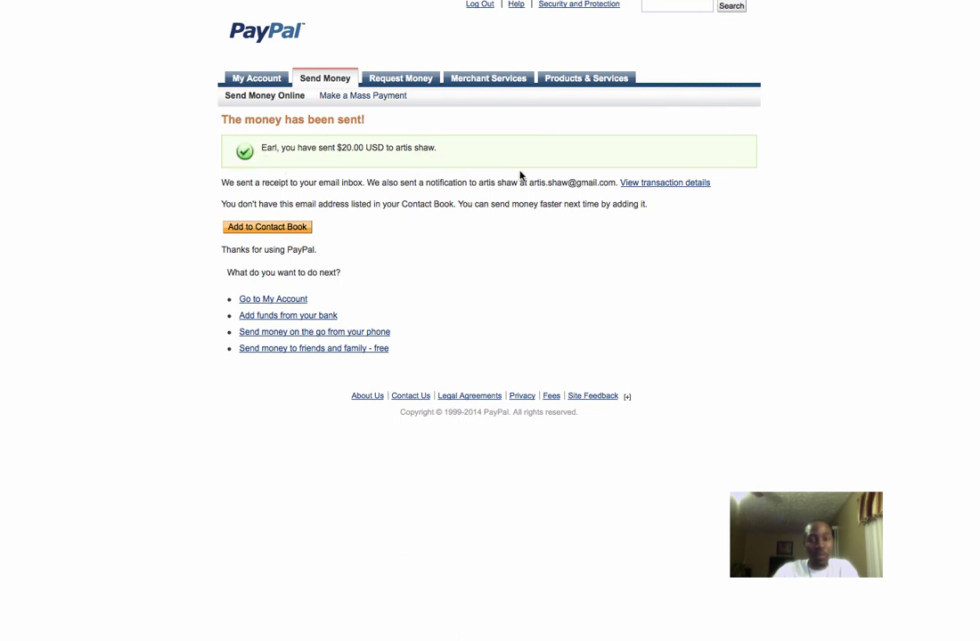
# Copy the transaction ID from the sent payment's details and go back to FeederMatrix
pyautogui.click(659, 183)
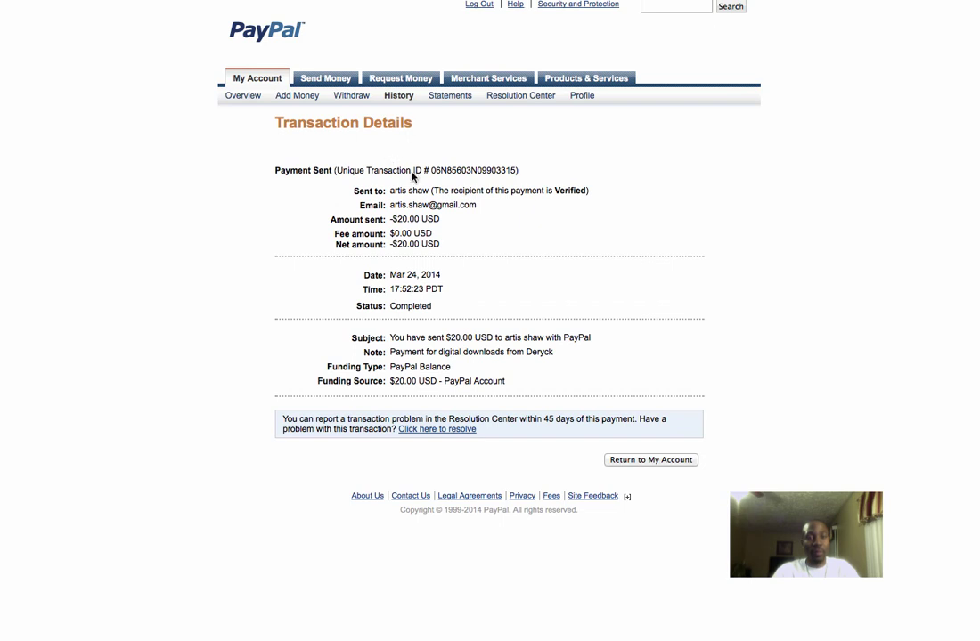
pyautogui.moveTo(432, 169); pyautogui.dragTo(508, 170)
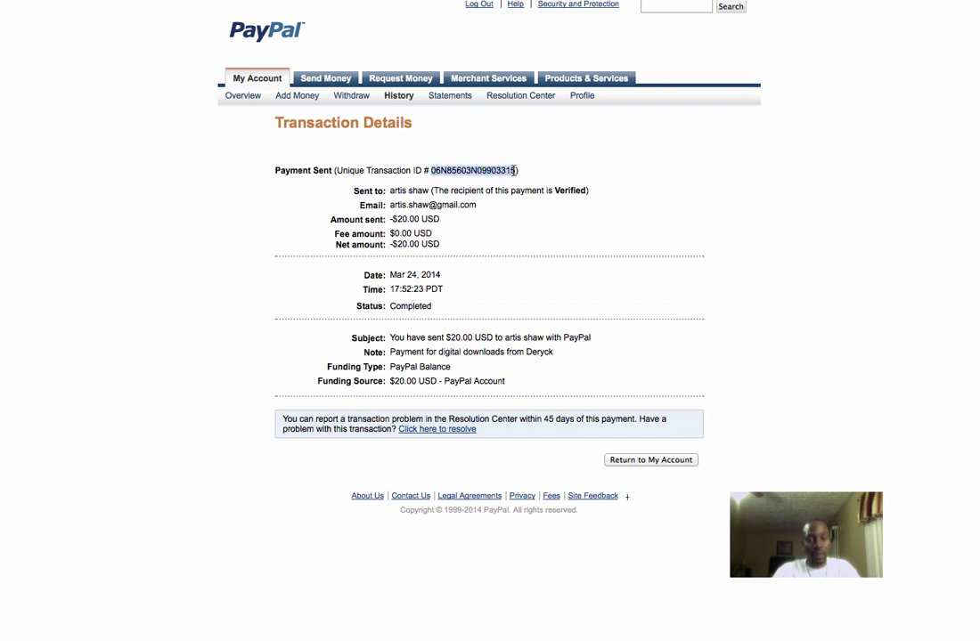
pyautogui.rightClick(495, 170)
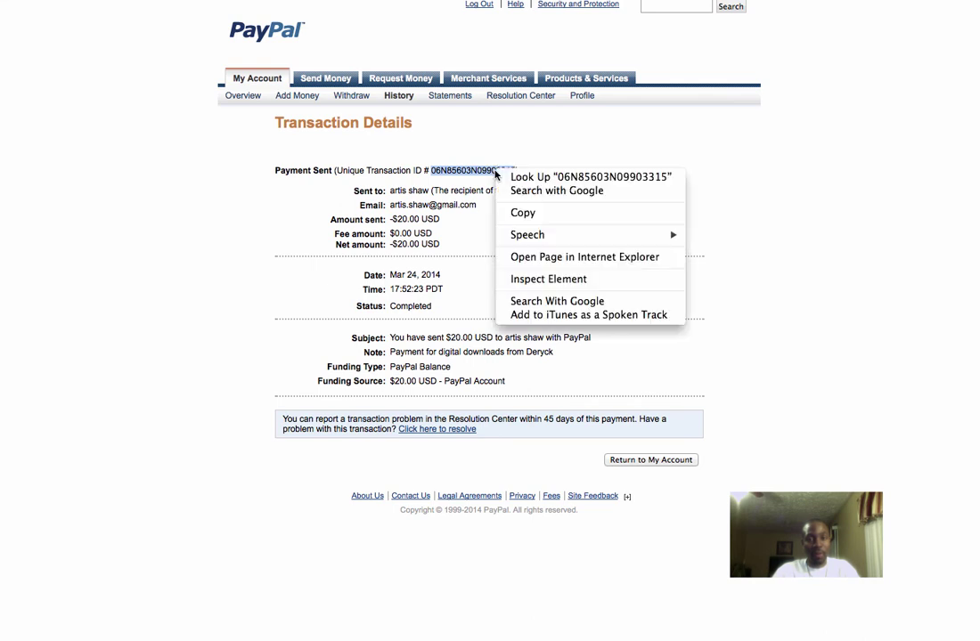
pyautogui.click(517, 212)
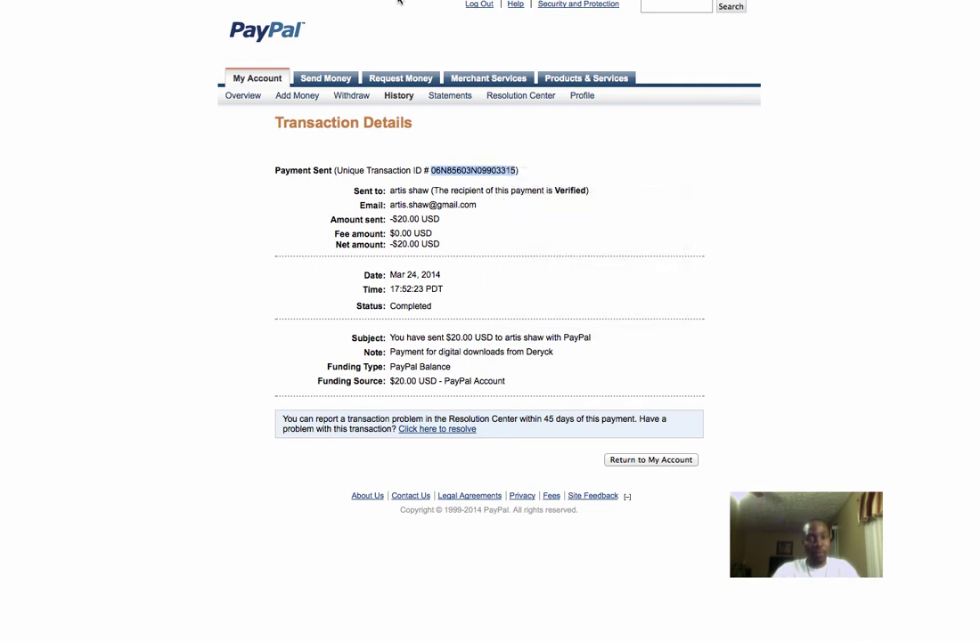
pyautogui.click(405, 2)
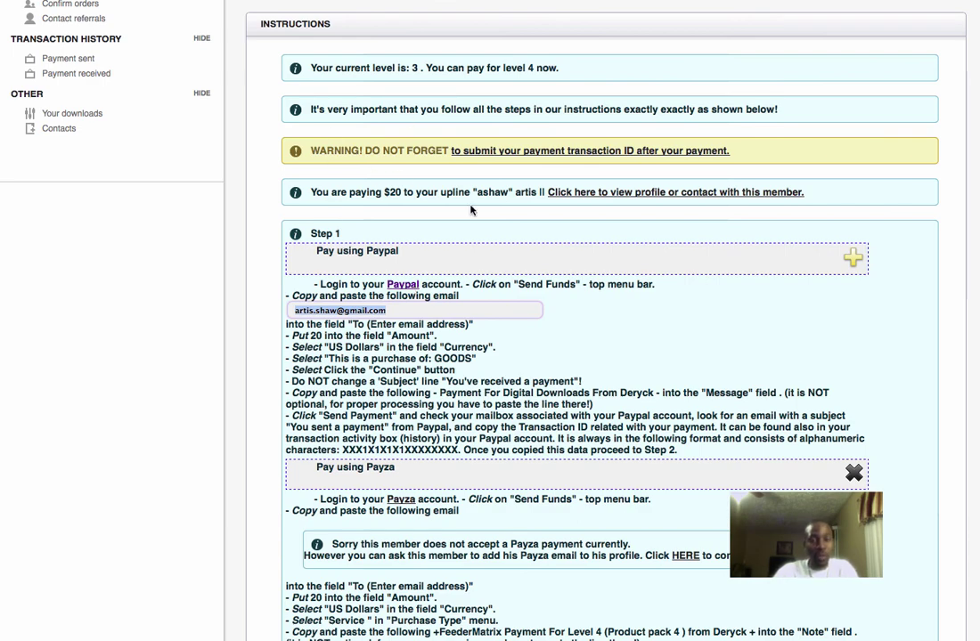
# In Step 2, choose Paypal as payment method, paste the transaction ID, and submit
pyautogui.scroll(-1, 607, 344)
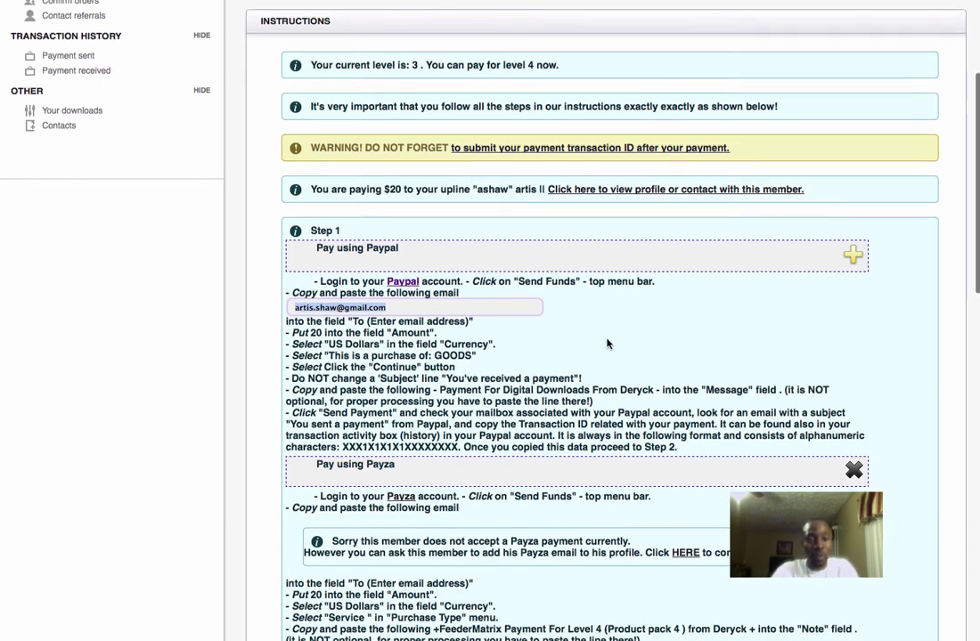
pyautogui.scroll(-20, 607, 343)
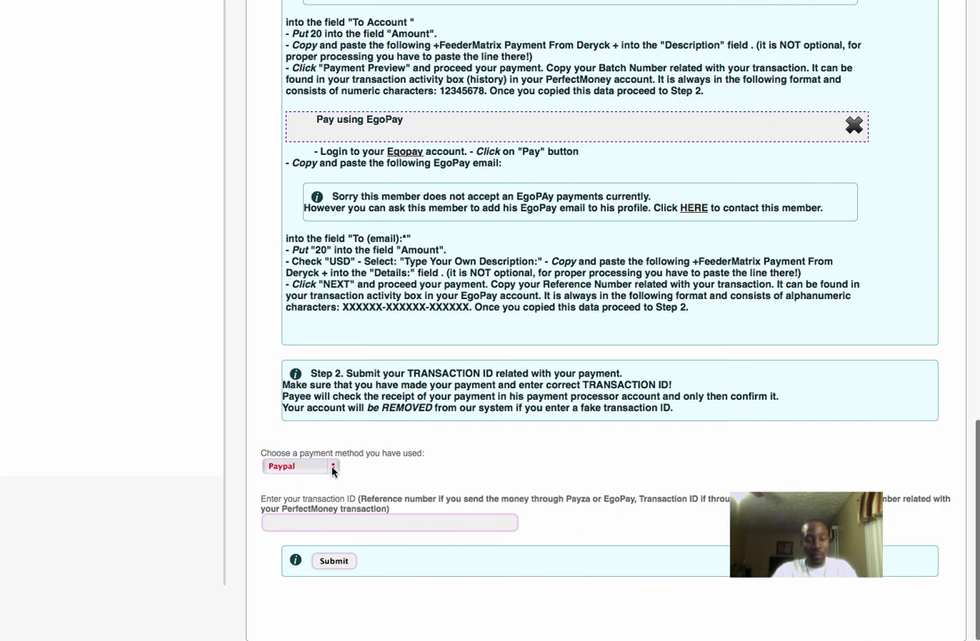
pyautogui.click(321, 466)
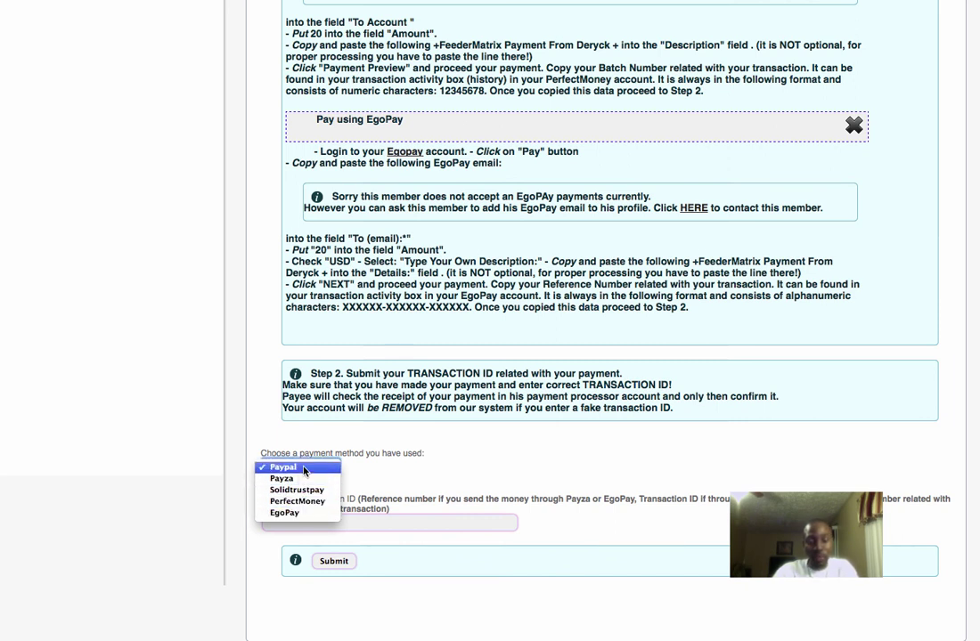
pyautogui.click(303, 471)
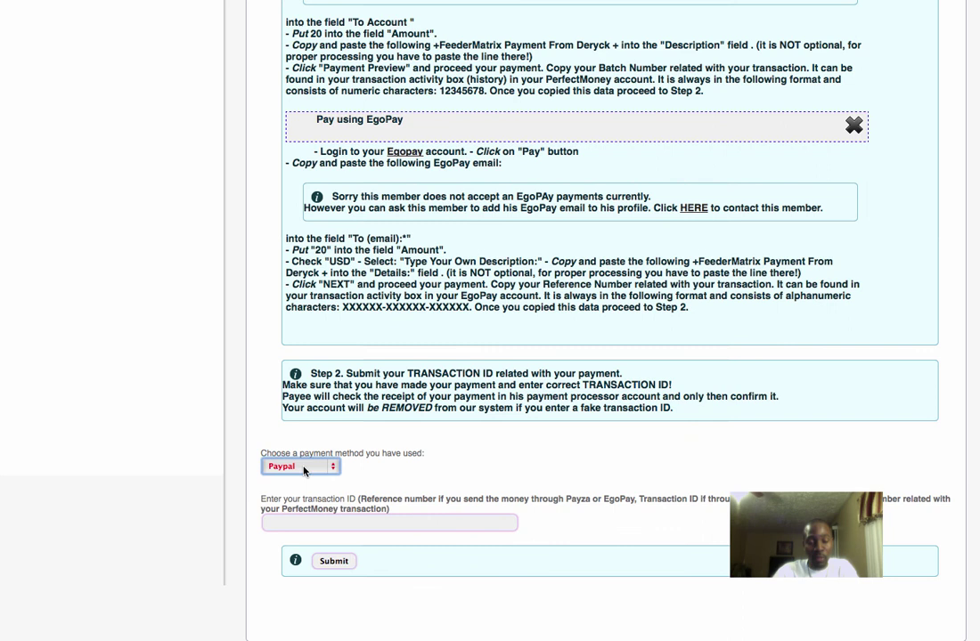
pyautogui.click(294, 522)
pyautogui.rightClick(294, 522)
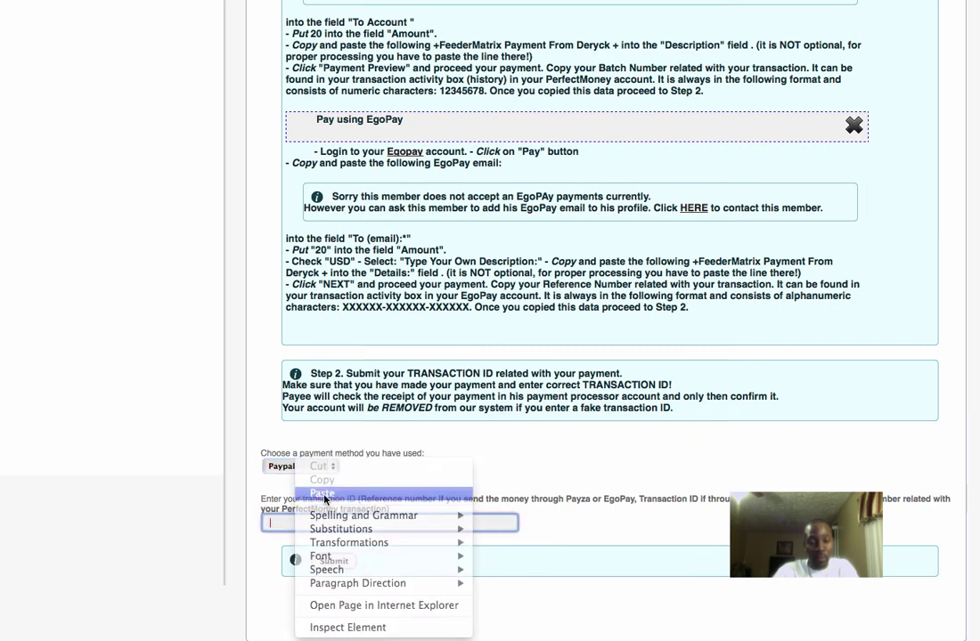
pyautogui.click(322, 493)
pyautogui.click(334, 561)
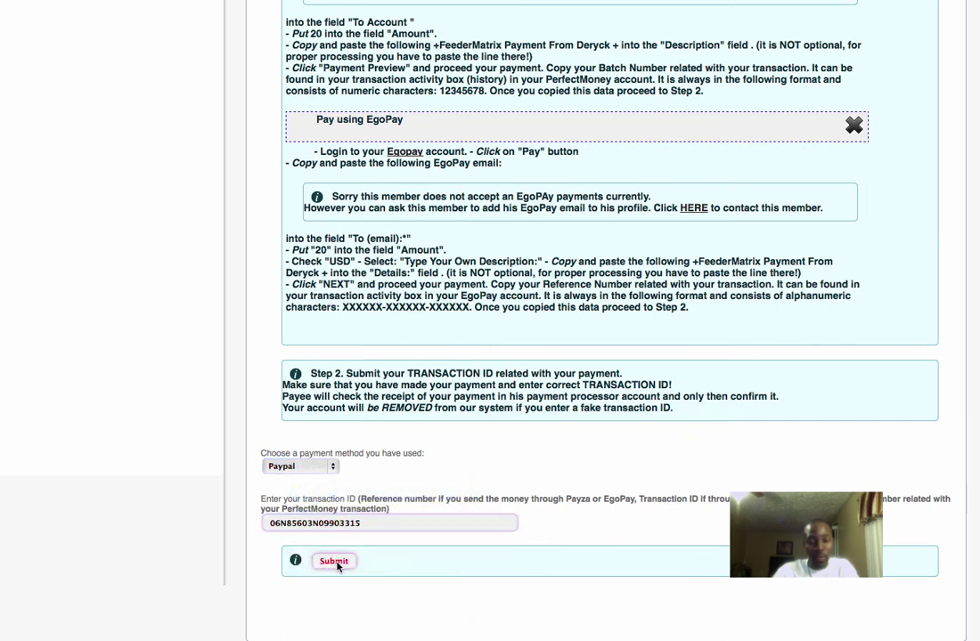